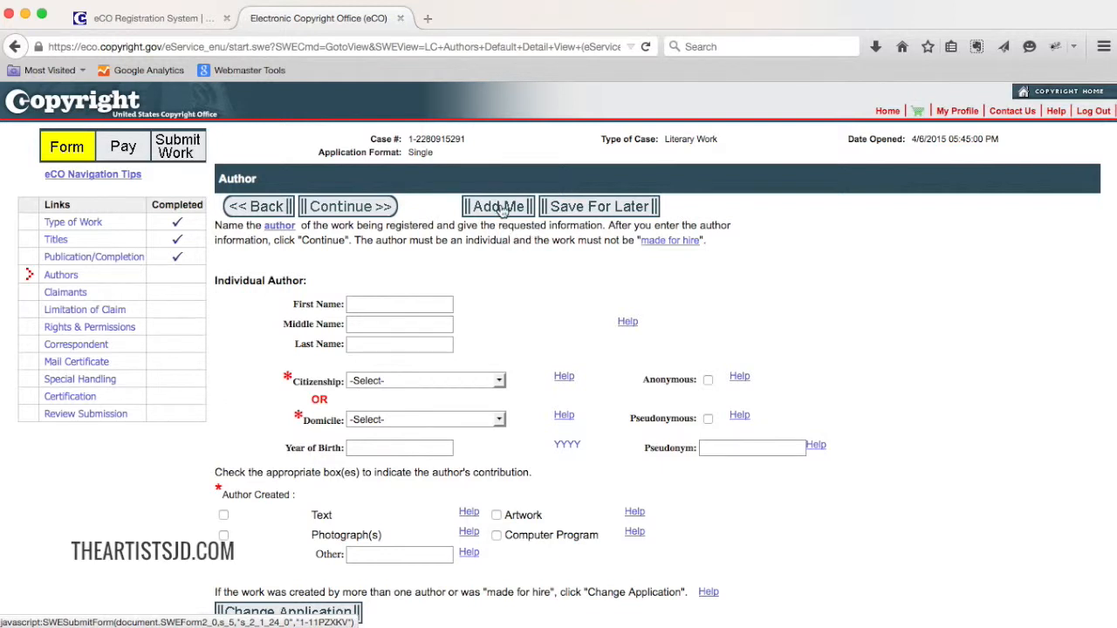
Add the account holder as the individual author and set the citizenship to United States.
left_click(499, 206)
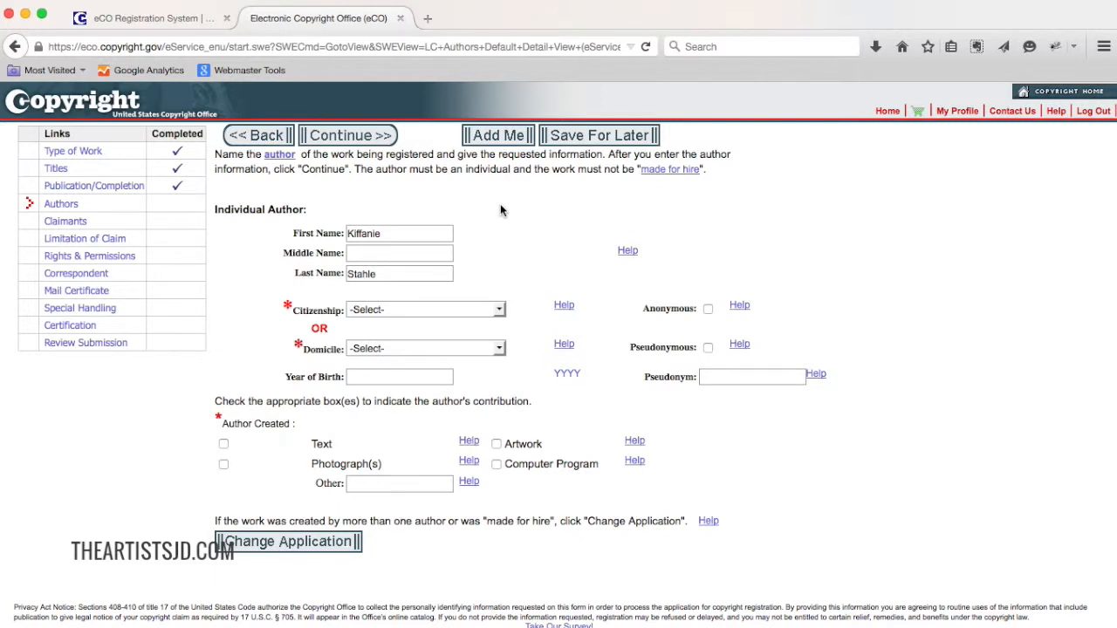
scroll(492, 214, "up", 1)
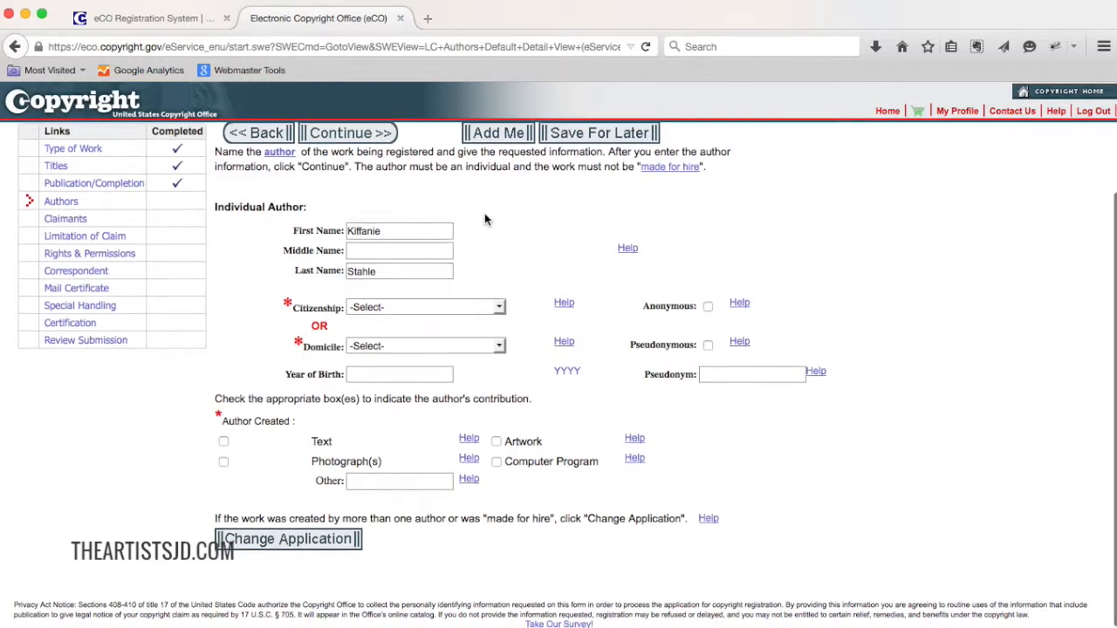
scroll(1030, 171, "up", 3)
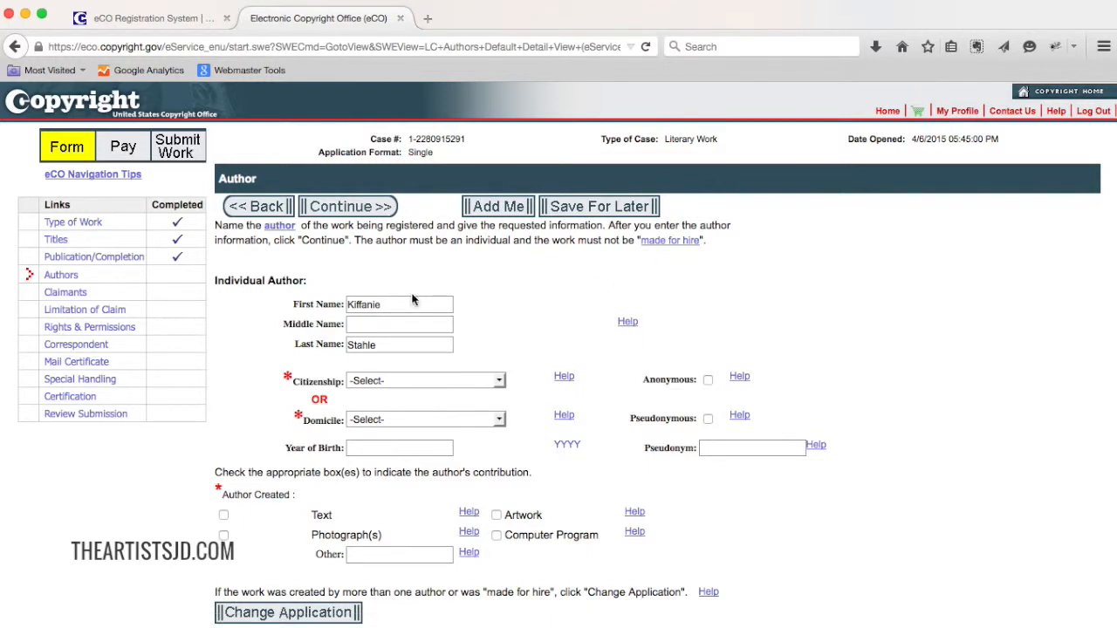
left_click(392, 381)
left_click(392, 407)
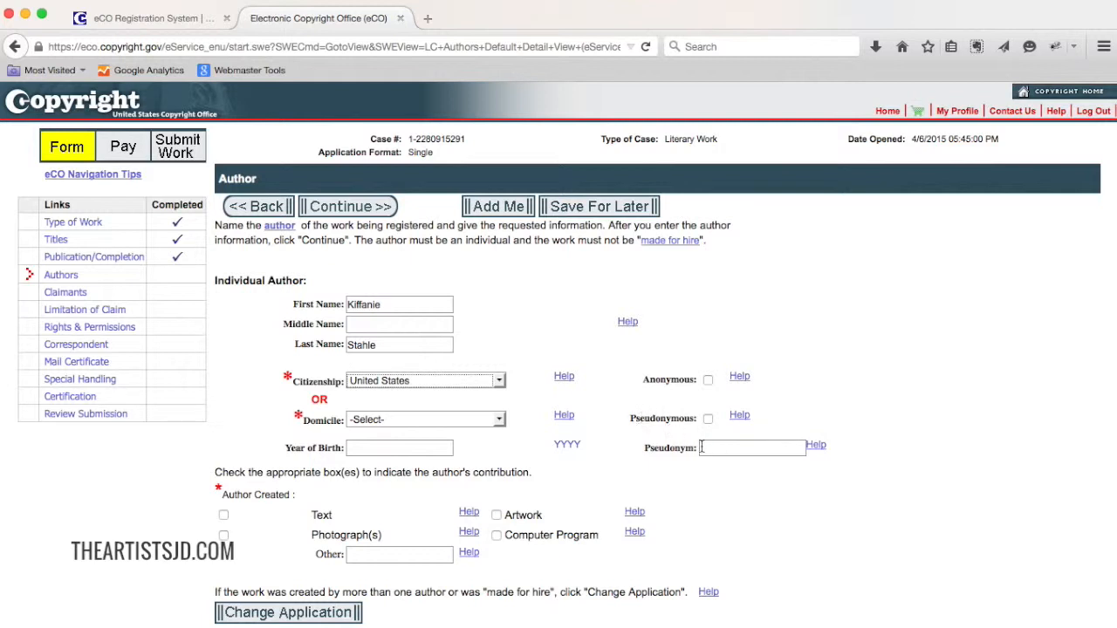
Enter the author's year of birth, mark Text and Photograph(s) as the author's contributions, and proceed to the claimant details.
left_click(428, 448)
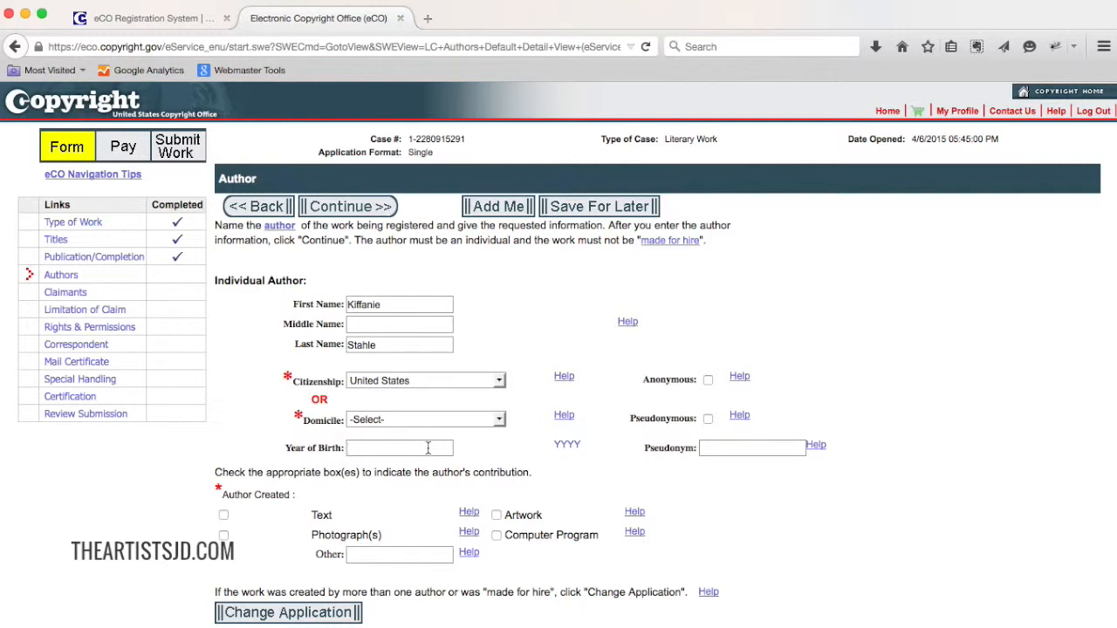
type("1978")
key("Tab")
left_click(575, 467)
left_click(224, 515)
left_click(224, 535)
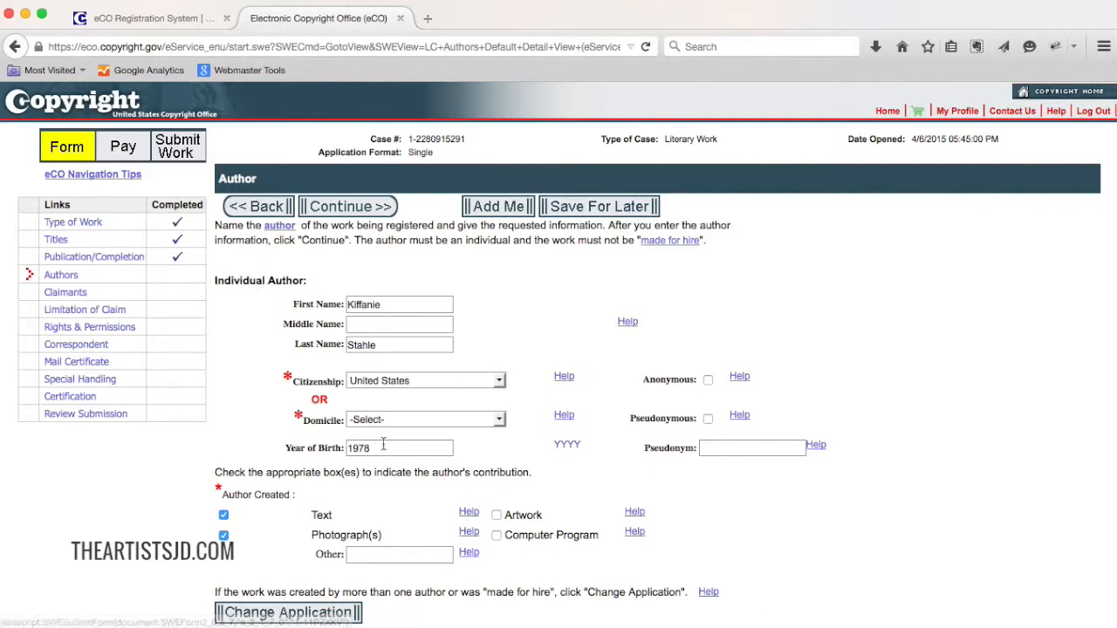
left_click(358, 208)
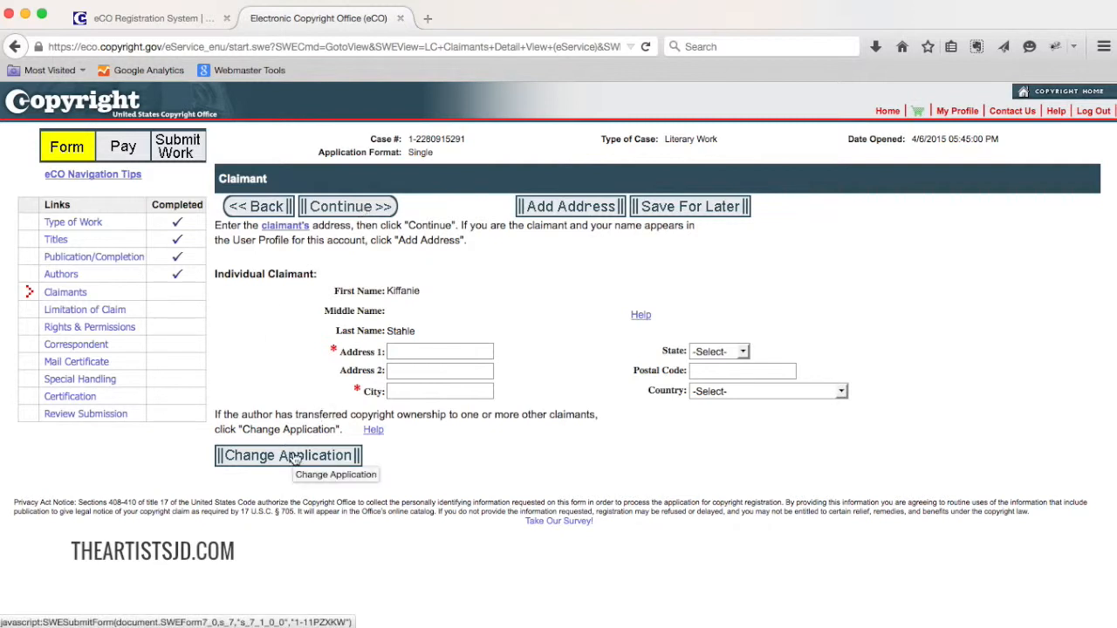
Fill in the claimant's address from the user profile and limit the claim, excluding Photograph(s) and including Text and Photograph(s) as new material.
left_click(576, 209)
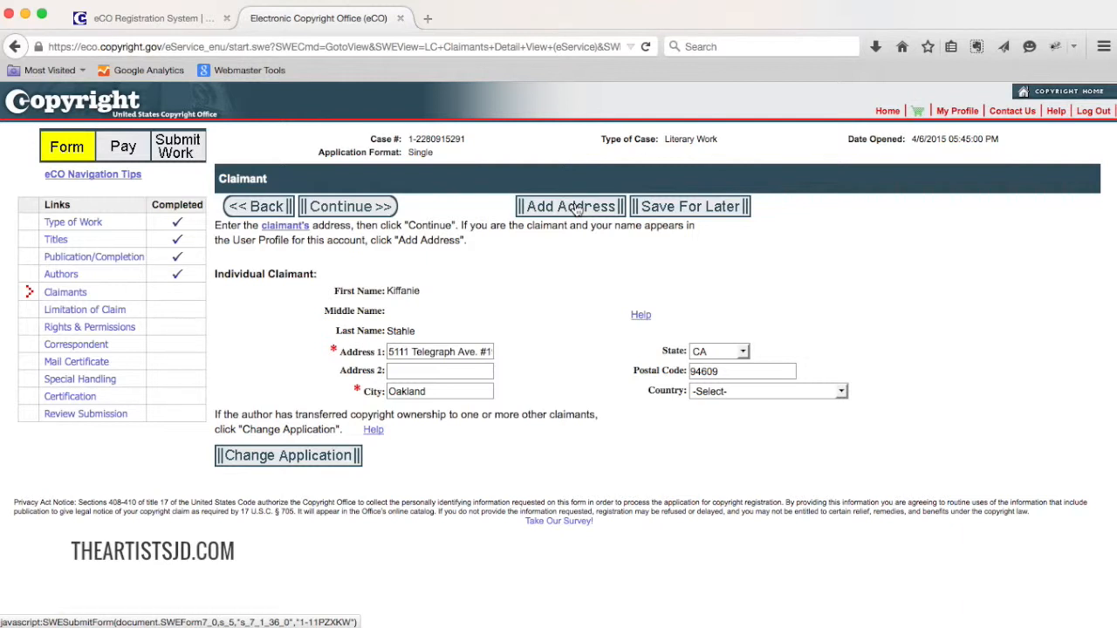
left_click(360, 213)
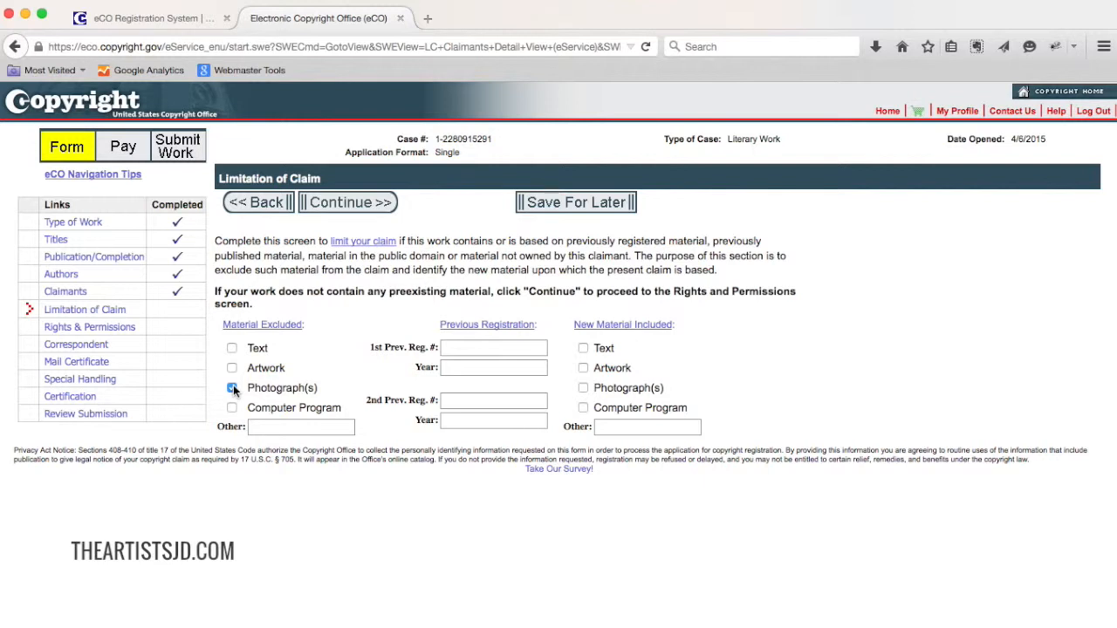
left_click(584, 349)
left_click(583, 389)
left_click(354, 207)
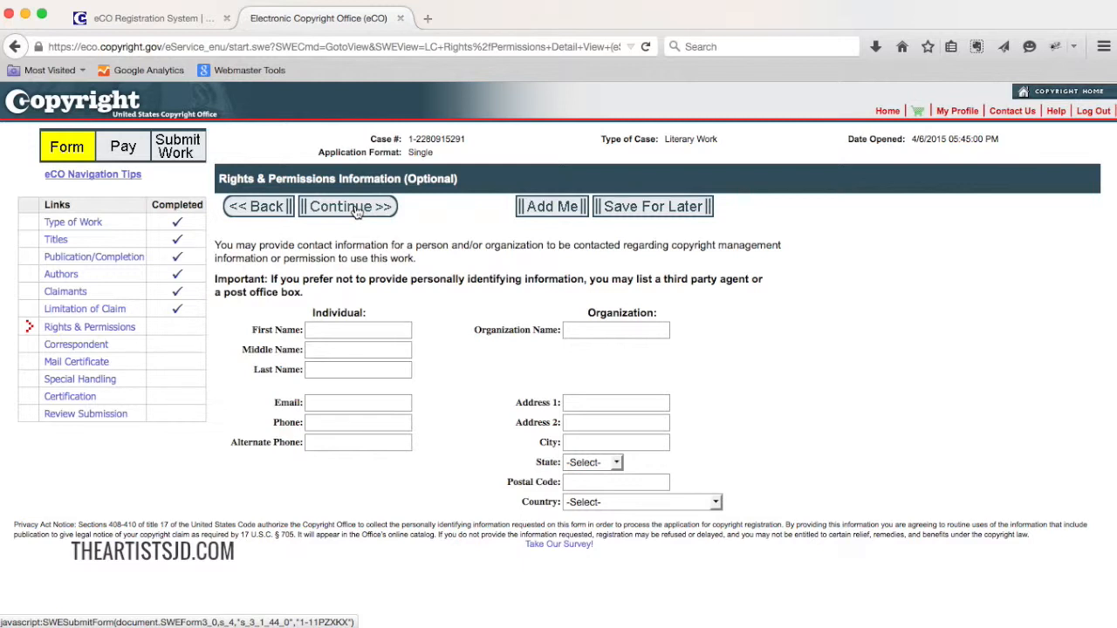
Fill in the rights and permissions contact and the correspondent with the account holder's profile details.
left_click(555, 207)
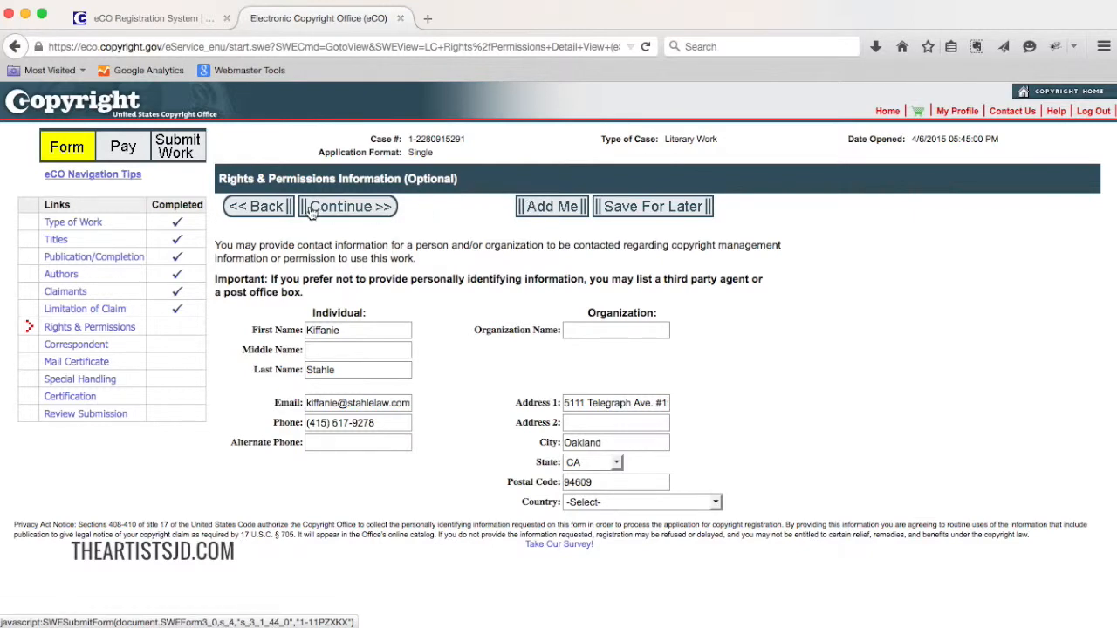
left_click(348, 210)
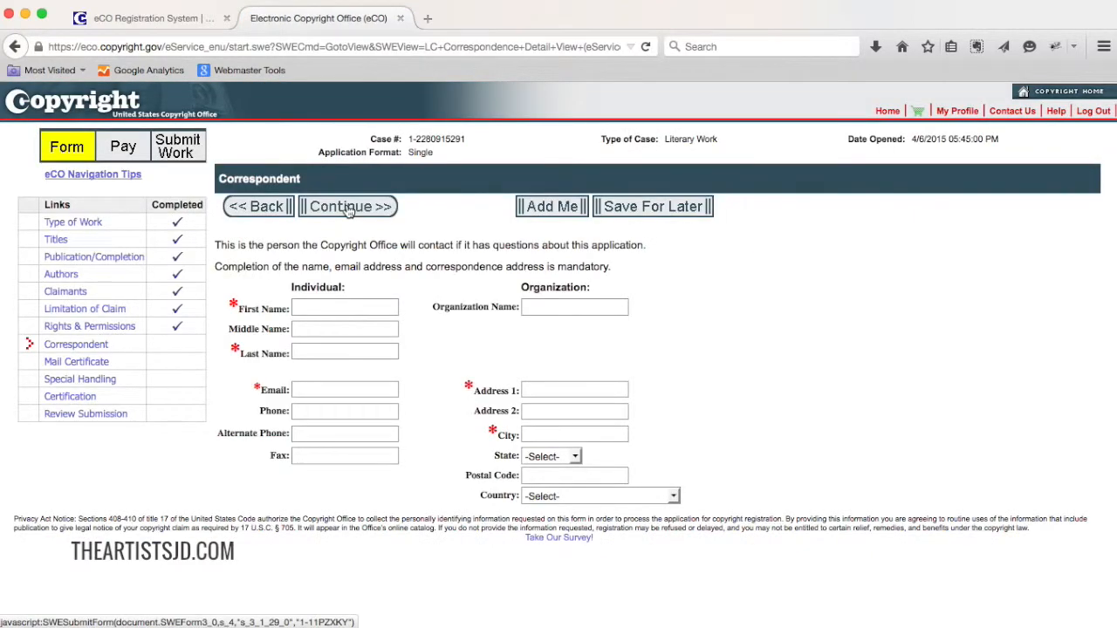
left_click(551, 216)
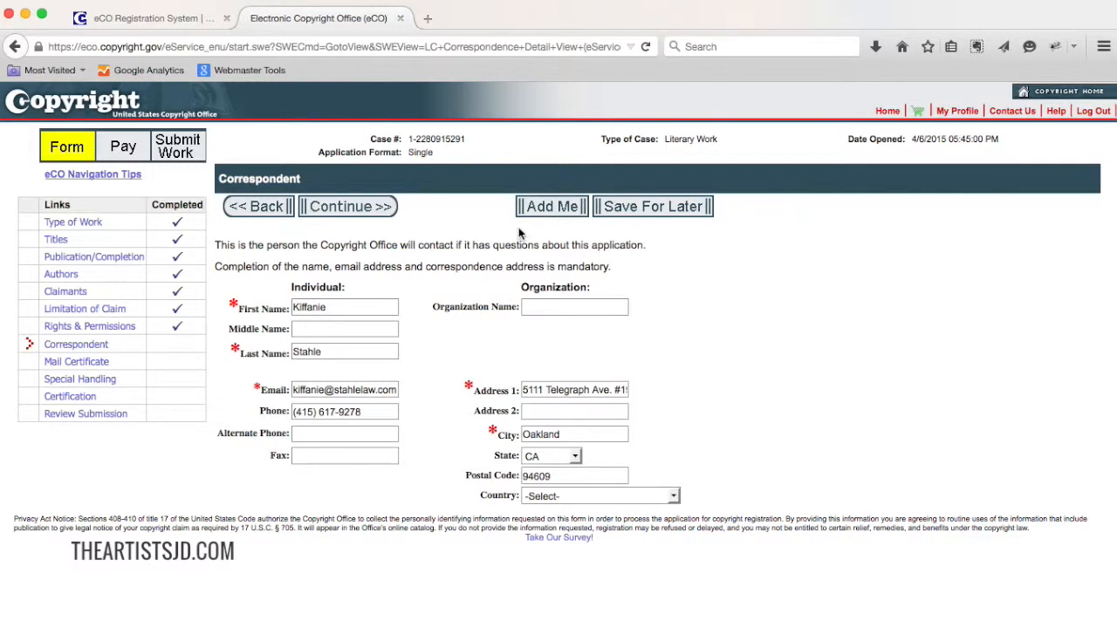
left_click(363, 216)
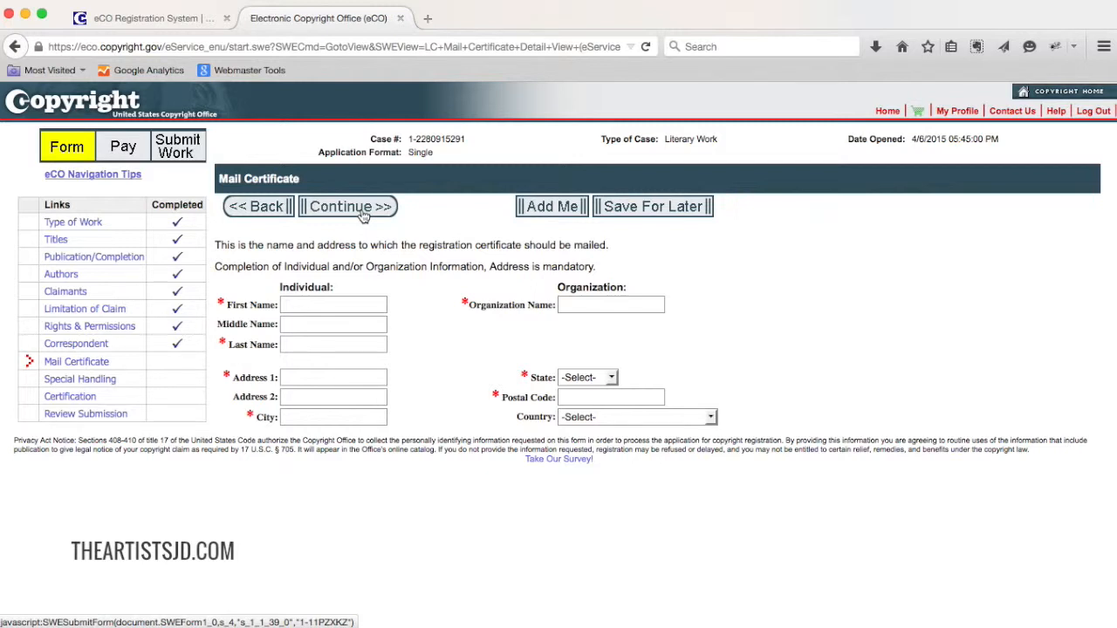
Set the account holder's name and address as the certificate mailing destination and proceed without requesting special handling.
left_click(552, 209)
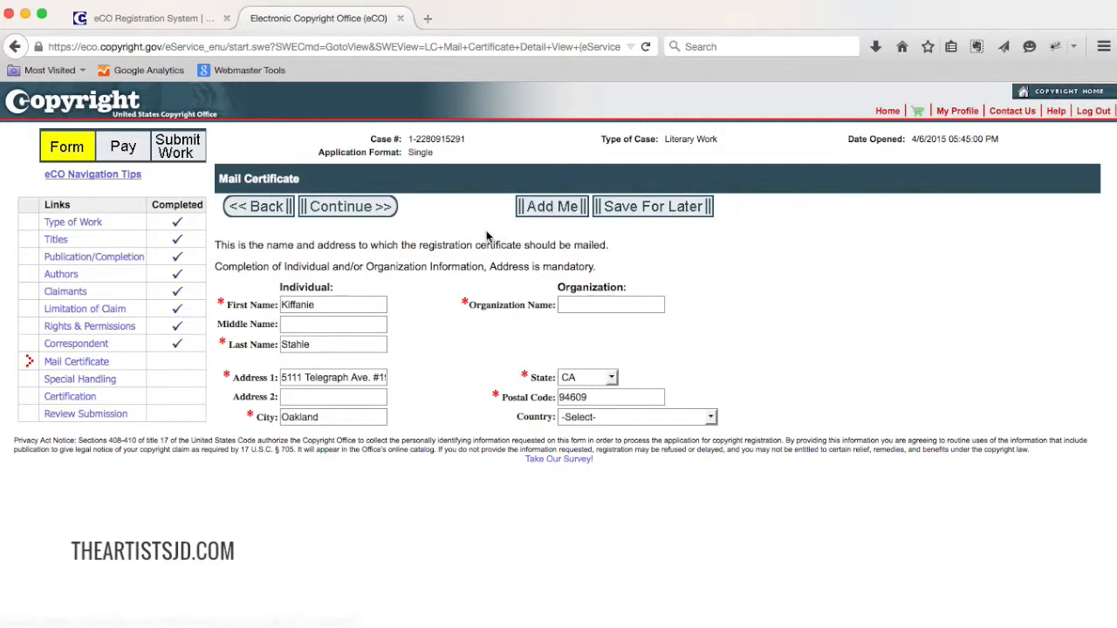
left_click(370, 215)
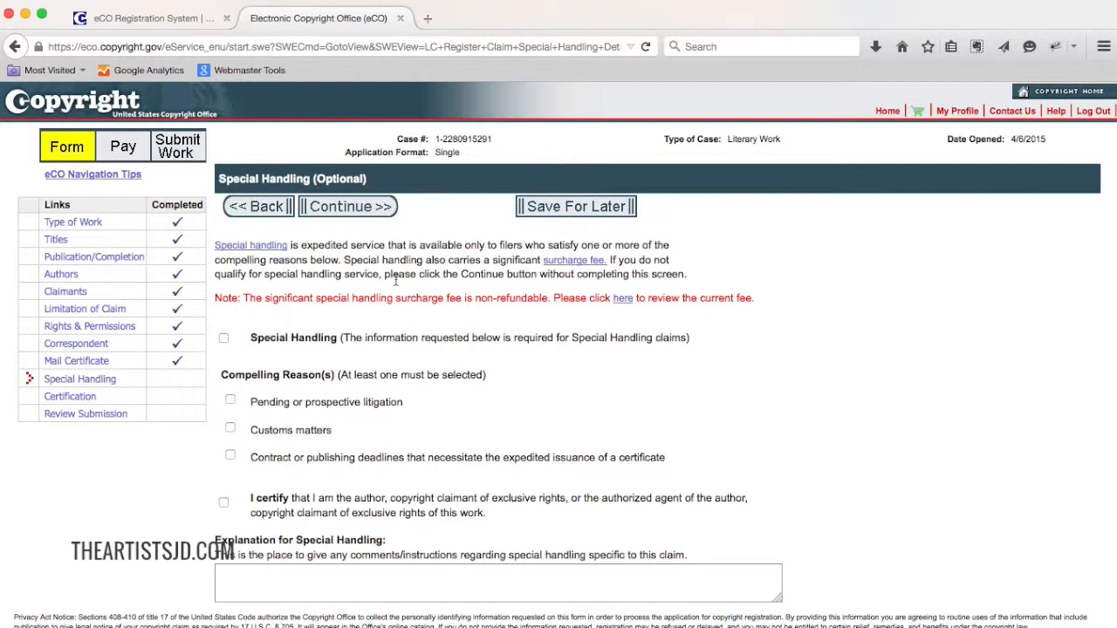
left_click(354, 212)
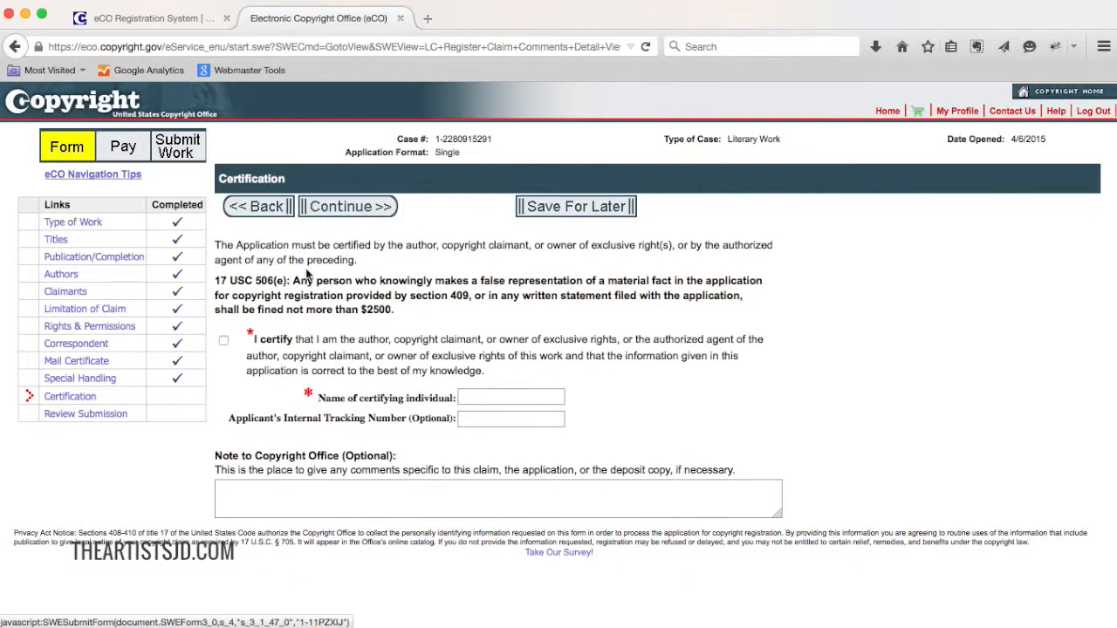
Certify the application, enter the certifying individual's full name, and proceed to the submission review.
left_click(224, 342)
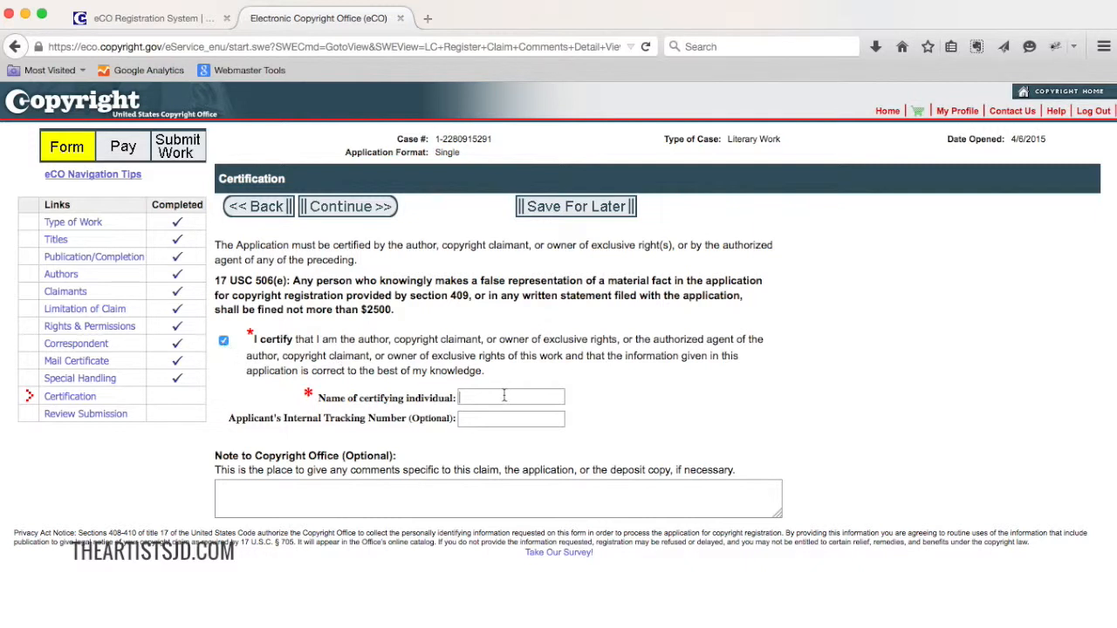
type("Kiffanie")
key("Down")
key("Tab")
left_click(343, 213)
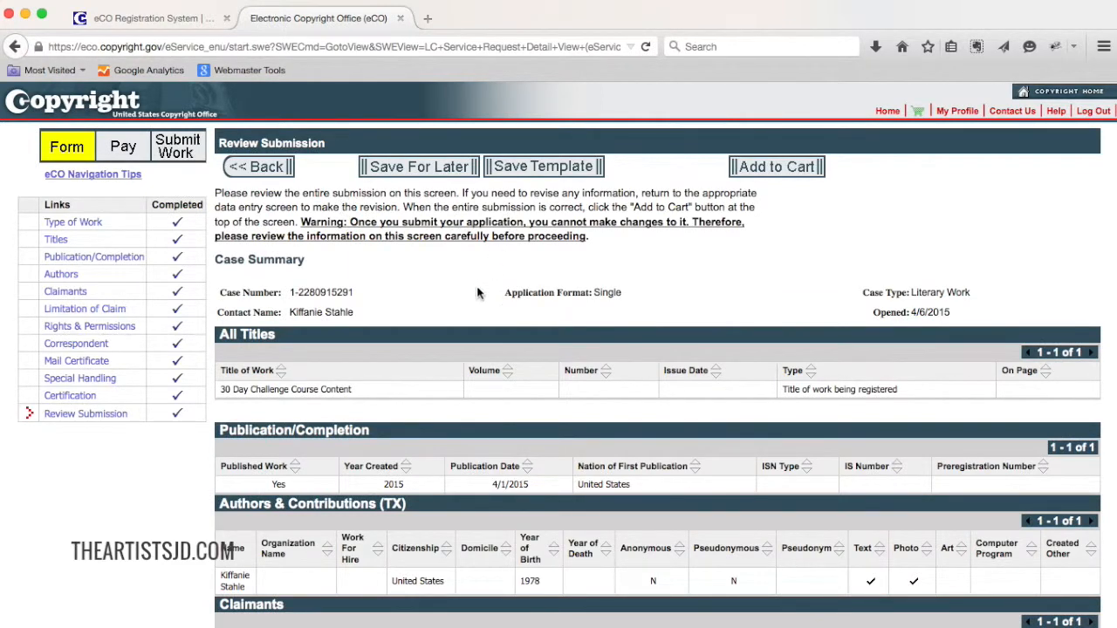
Review the entire submission from titles through certification and add the application to the cart.
scroll(480, 294, "down", 3)
scroll(654, 375, "down", 12)
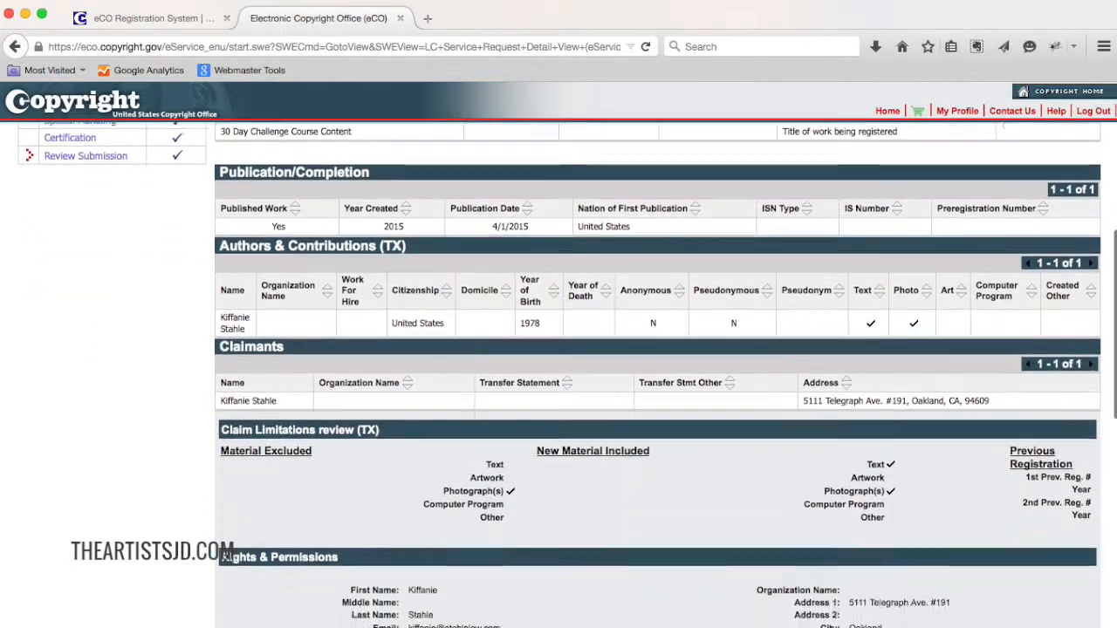
scroll(654, 375, "down", 5)
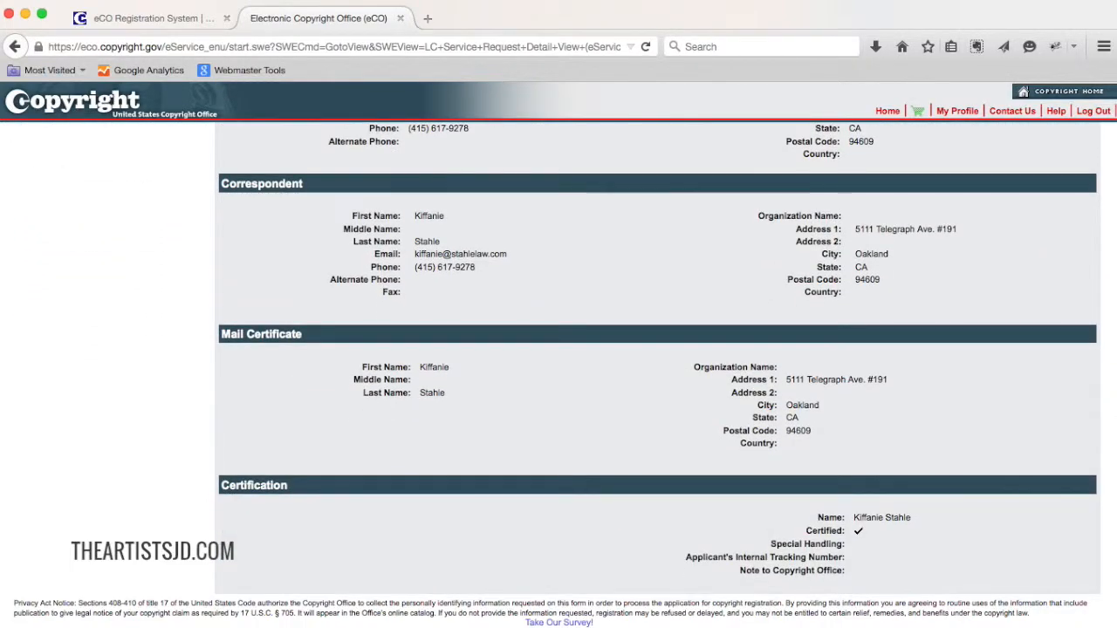
scroll(655, 375, "up", 9)
scroll(654, 375, "up", 11)
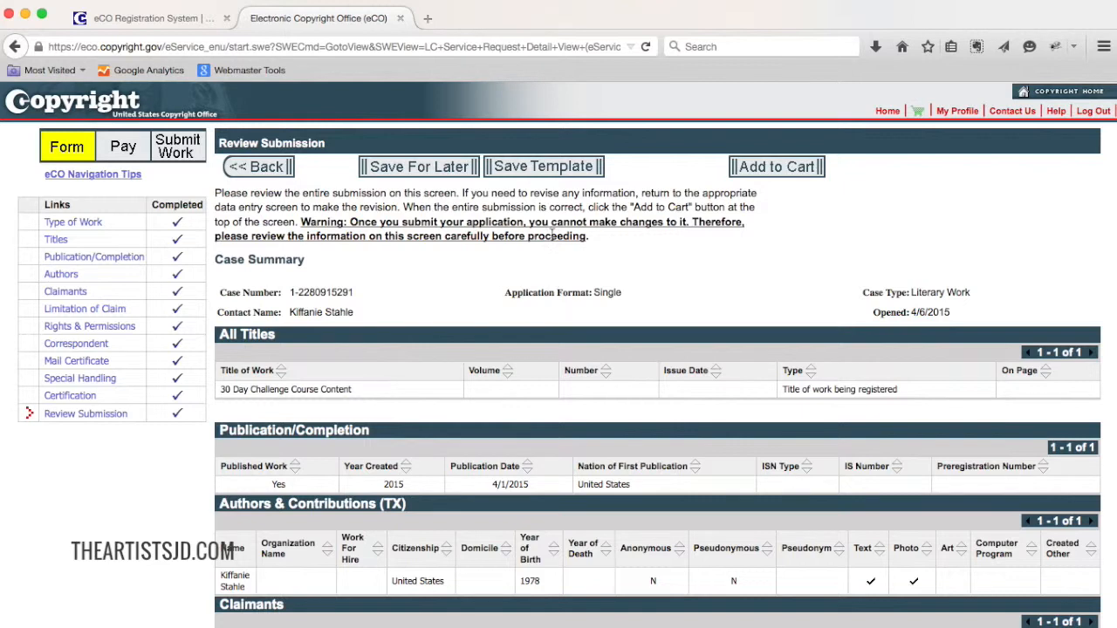
left_click(796, 170)
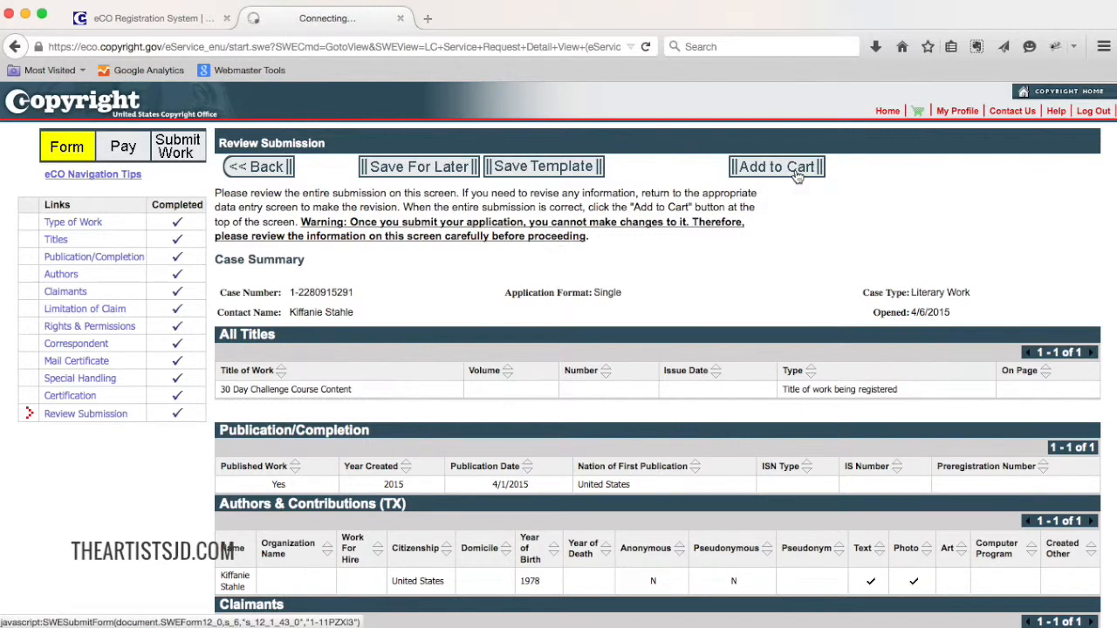